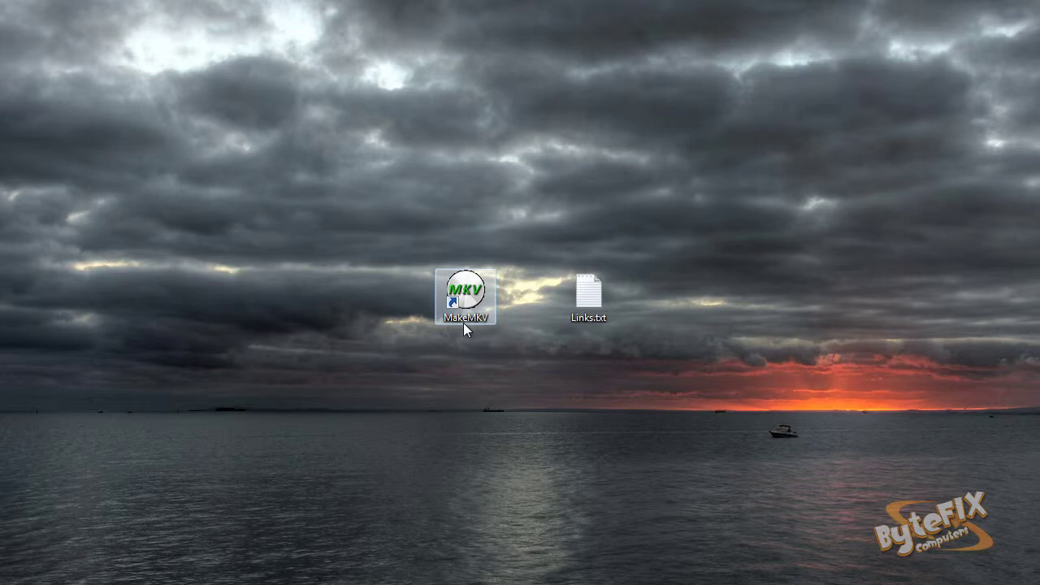
Step: Launch MakeMKV and apply video preferences with the Desktop as custom destination and a 600-second minimum title length
{"action": "double_click", "coordinate": [463, 321]}
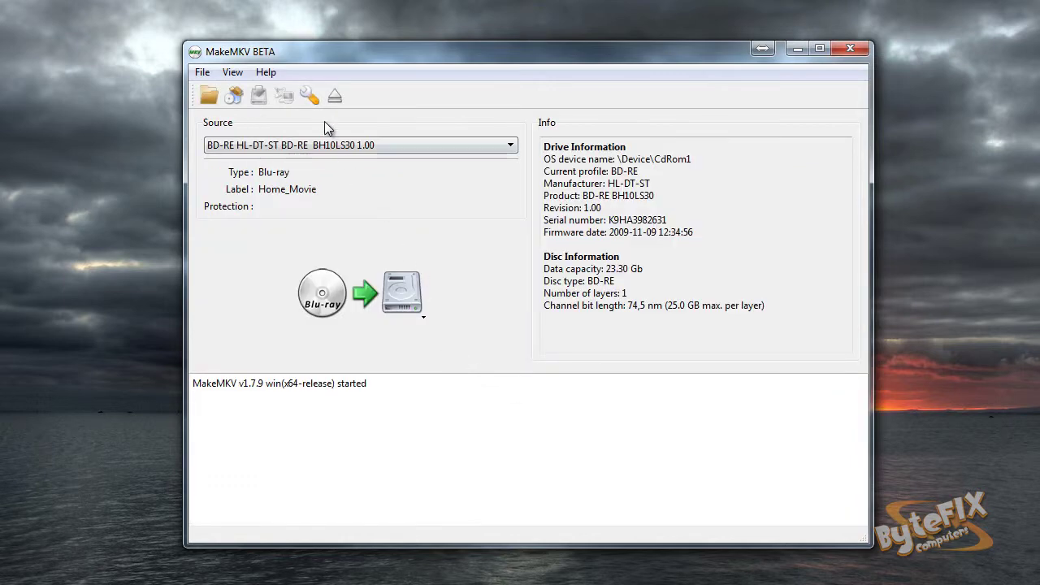
{"action": "left_click", "coordinate": [309, 96]}
{"action": "left_click_drag", "start_coordinate": [404, 131], "coordinate": [454, 132]}
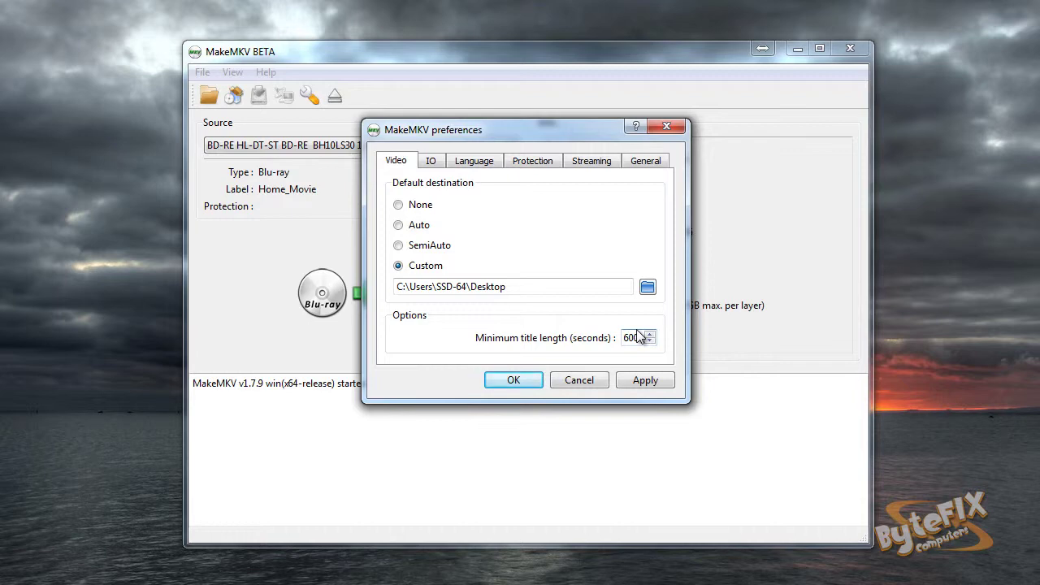
{"action": "left_click", "coordinate": [636, 380]}
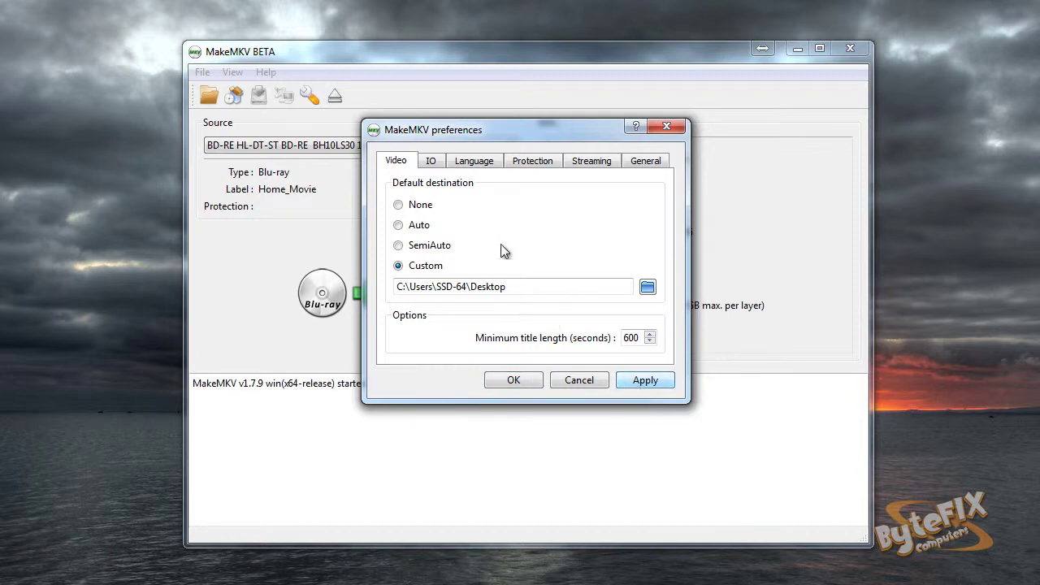
Step: Check the IO preferences and apply English as both the interface and preferred language
{"action": "left_click", "coordinate": [429, 161]}
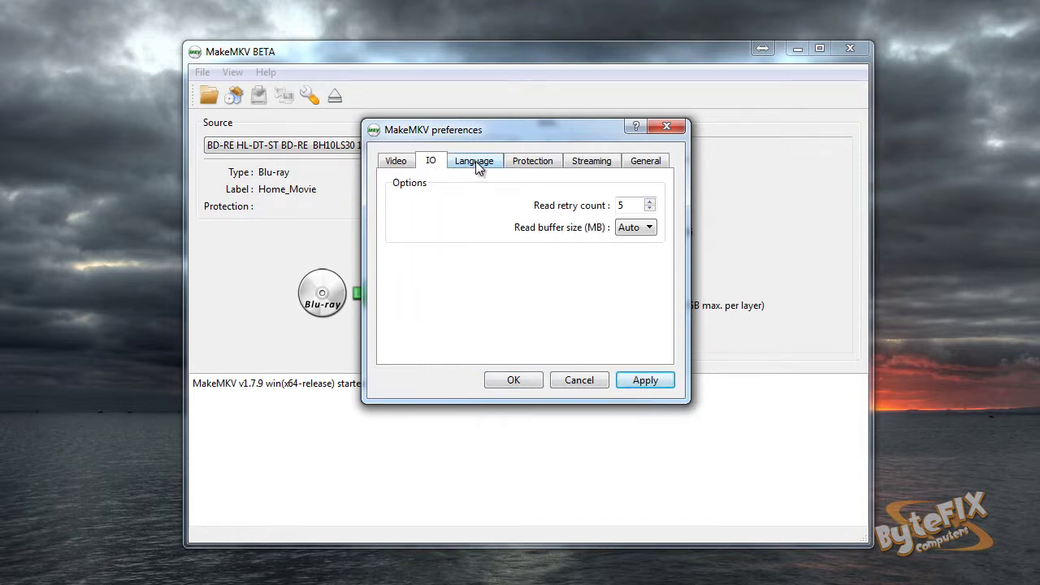
{"action": "left_click", "coordinate": [475, 161]}
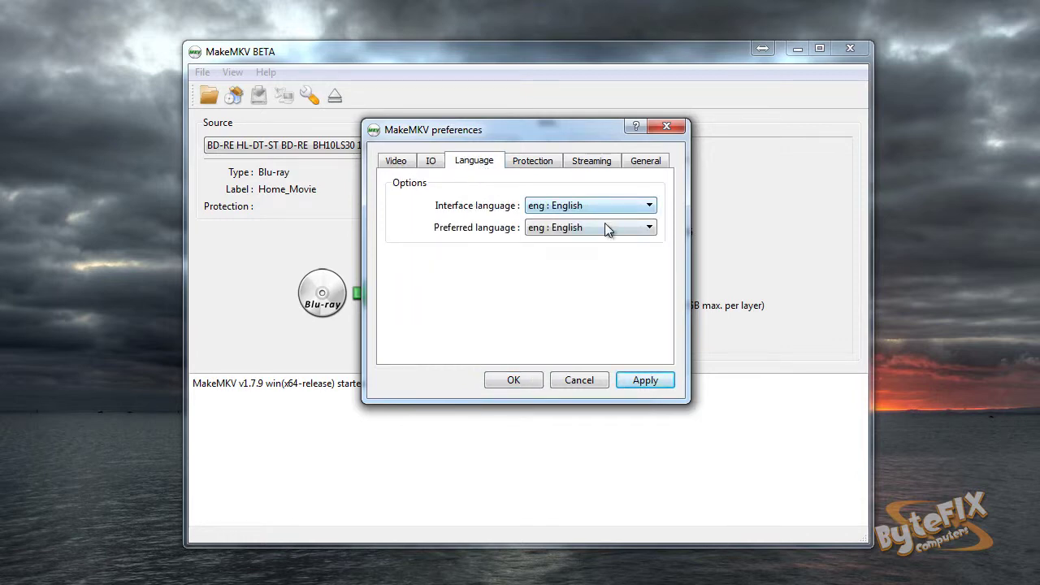
{"action": "left_click", "coordinate": [636, 381]}
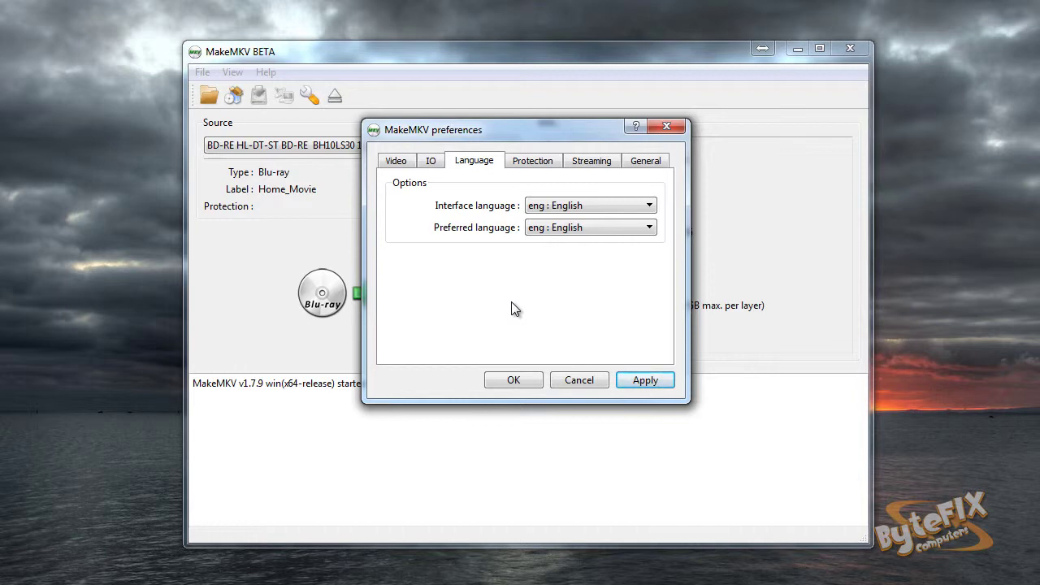
Step: Review the protection, streaming, general and video preferences, and accept the preferences dialog
{"action": "left_click", "coordinate": [528, 161]}
{"action": "left_click", "coordinate": [602, 161]}
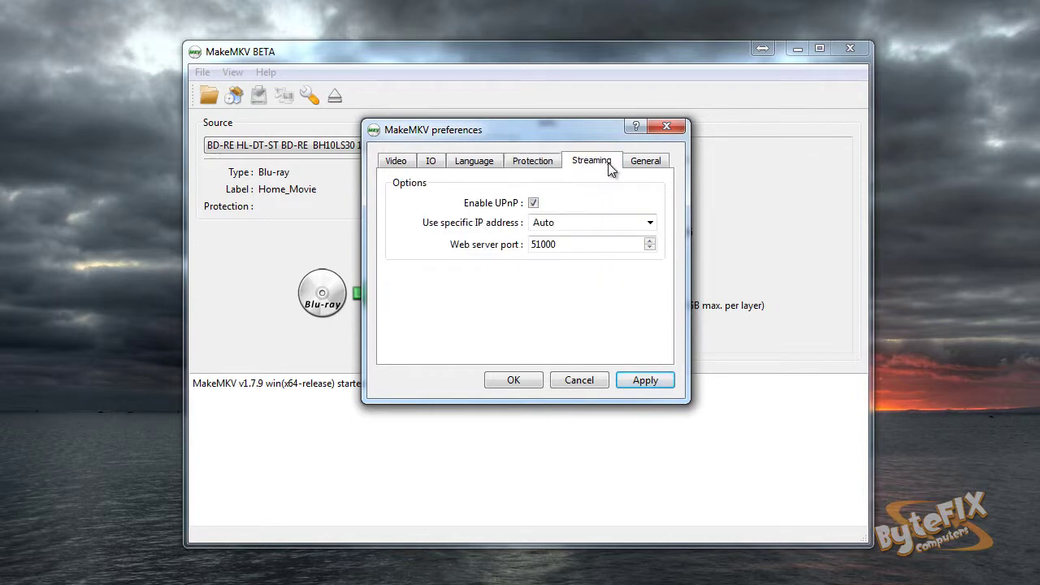
{"action": "left_click", "coordinate": [639, 167]}
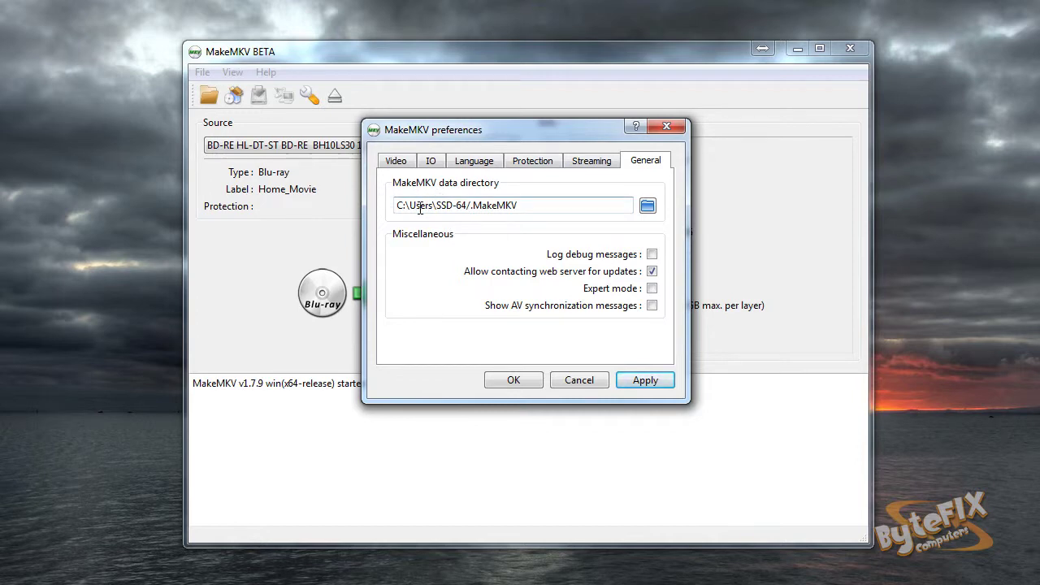
{"action": "left_click", "coordinate": [406, 160]}
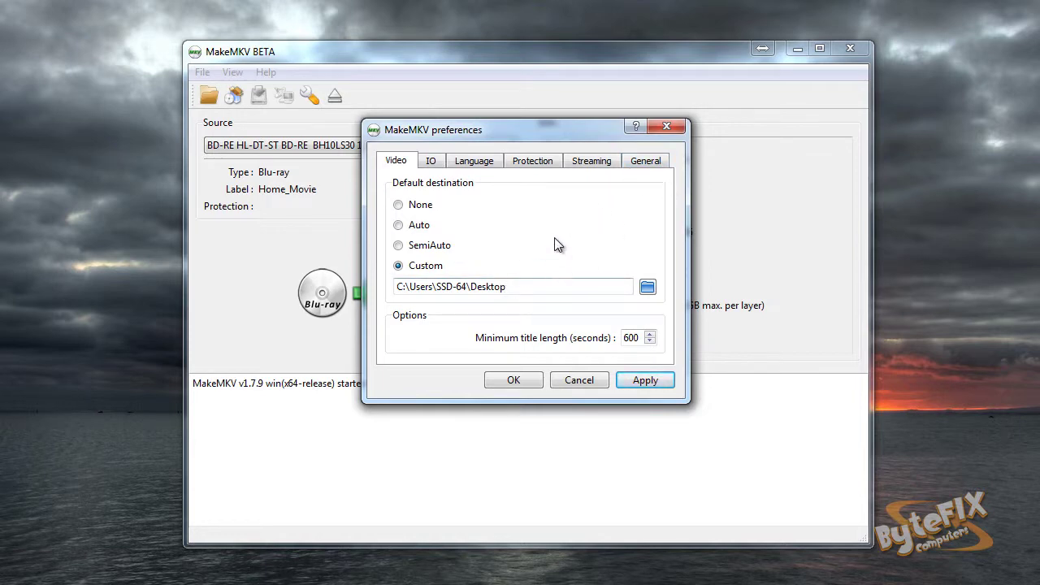
{"action": "left_click", "coordinate": [641, 163]}
{"action": "left_click", "coordinate": [395, 163]}
{"action": "left_click", "coordinate": [642, 162]}
{"action": "left_click", "coordinate": [404, 164]}
{"action": "left_click", "coordinate": [527, 384]}
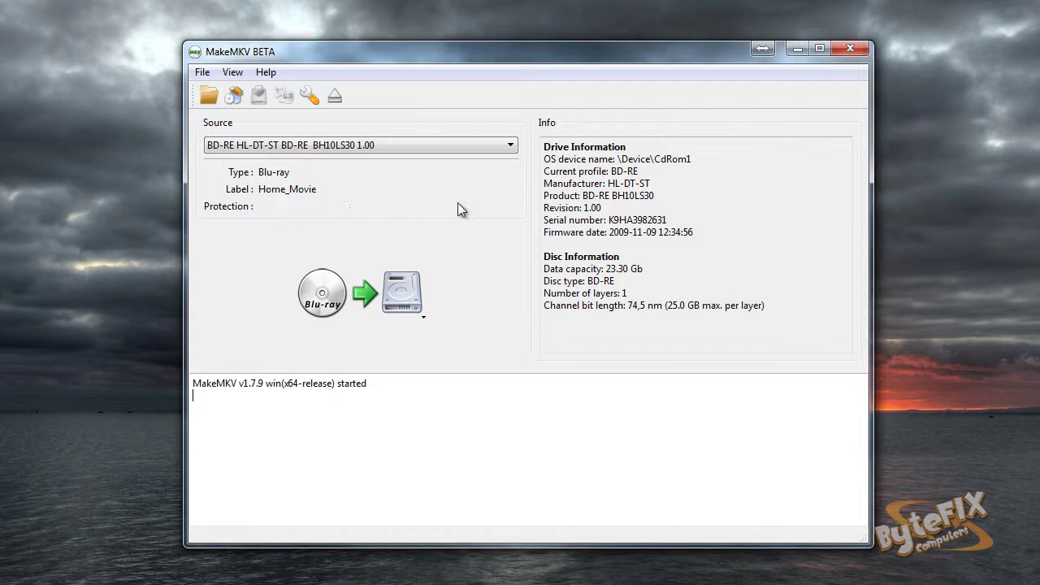
Step: Open the Home_Movie Blu-ray disc, start the evaluation period and expand the title's track list
{"action": "left_click", "coordinate": [397, 300]}
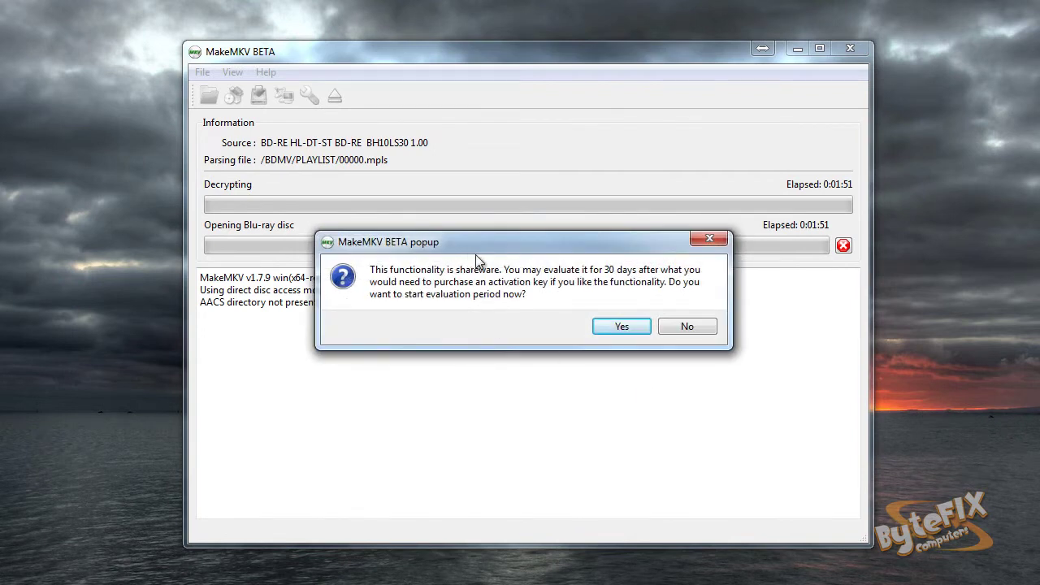
{"action": "left_click", "coordinate": [622, 326]}
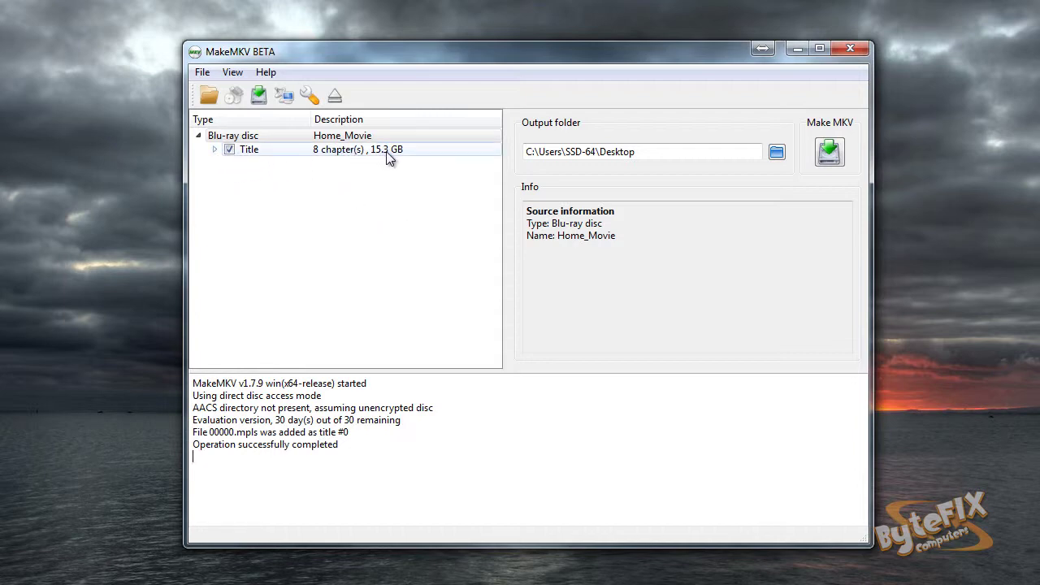
{"action": "left_click", "coordinate": [214, 150]}
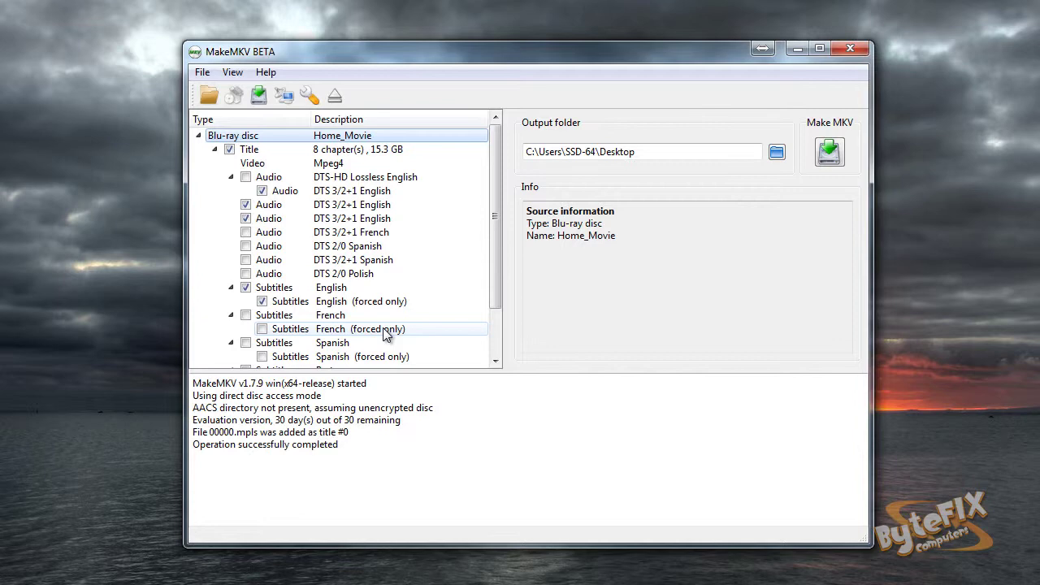
Step: Include the DTS-HD Lossless English audio track and exclude all three DTS 3/2+1 English tracks
{"action": "left_click", "coordinate": [246, 177]}
{"action": "left_click", "coordinate": [262, 191]}
{"action": "left_click", "coordinate": [246, 205]}
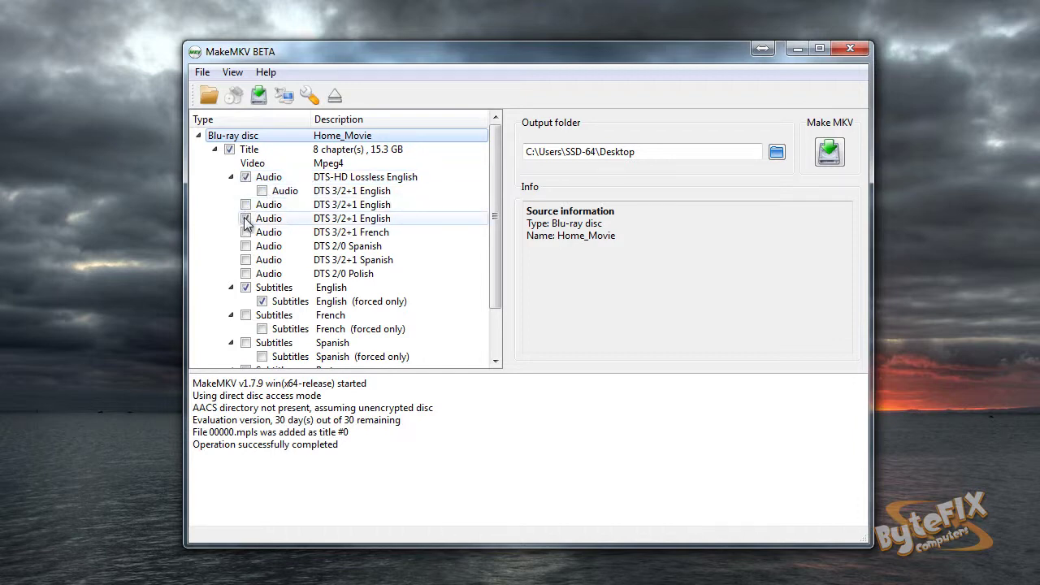
{"action": "left_click", "coordinate": [246, 219]}
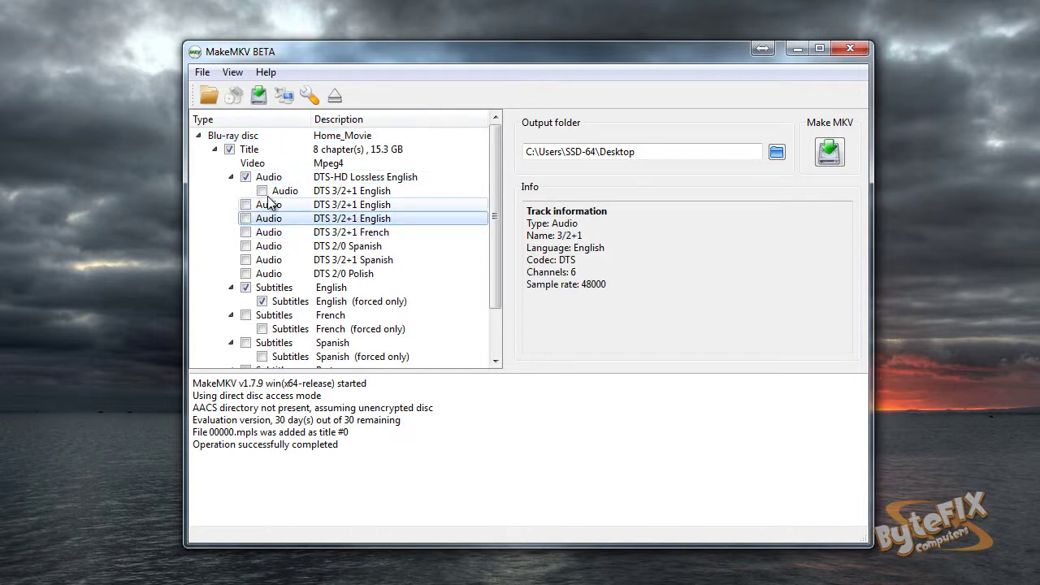
Step: View the track information of the DTS-HD Lossless English audio and both English subtitle tracks
{"action": "left_click", "coordinate": [330, 180]}
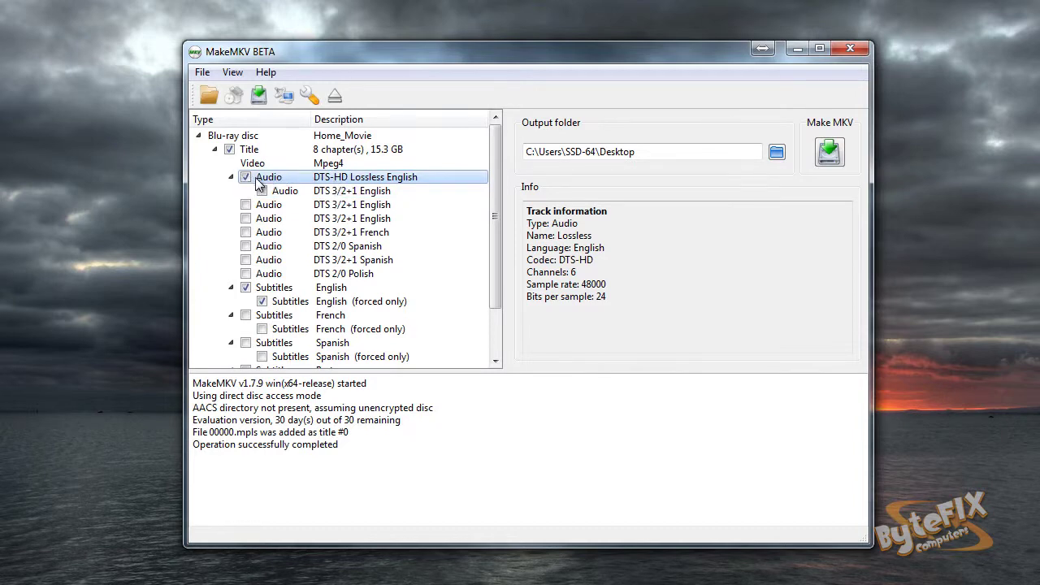
{"action": "left_click", "coordinate": [308, 290]}
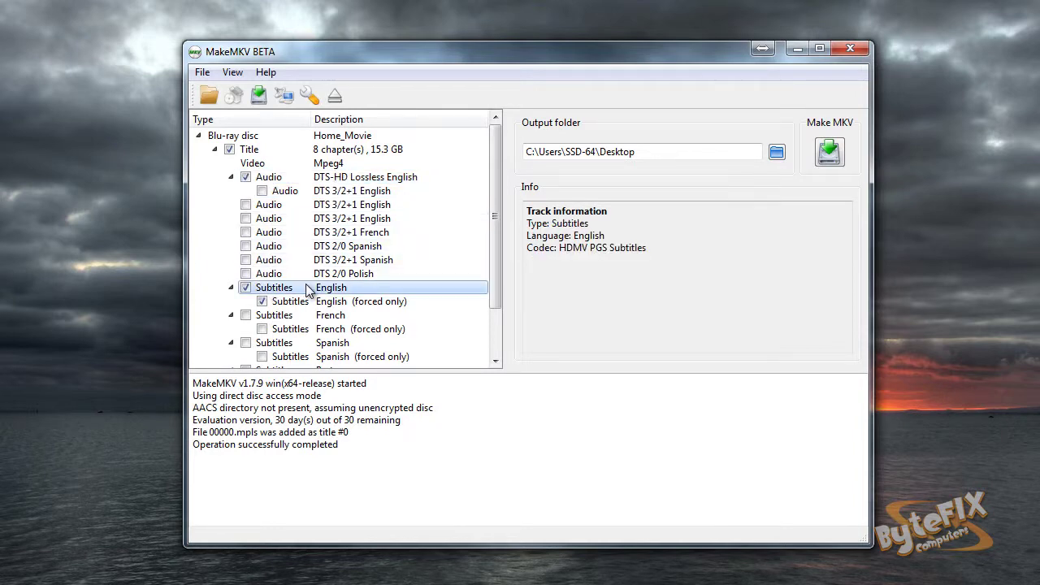
{"action": "left_click", "coordinate": [330, 302]}
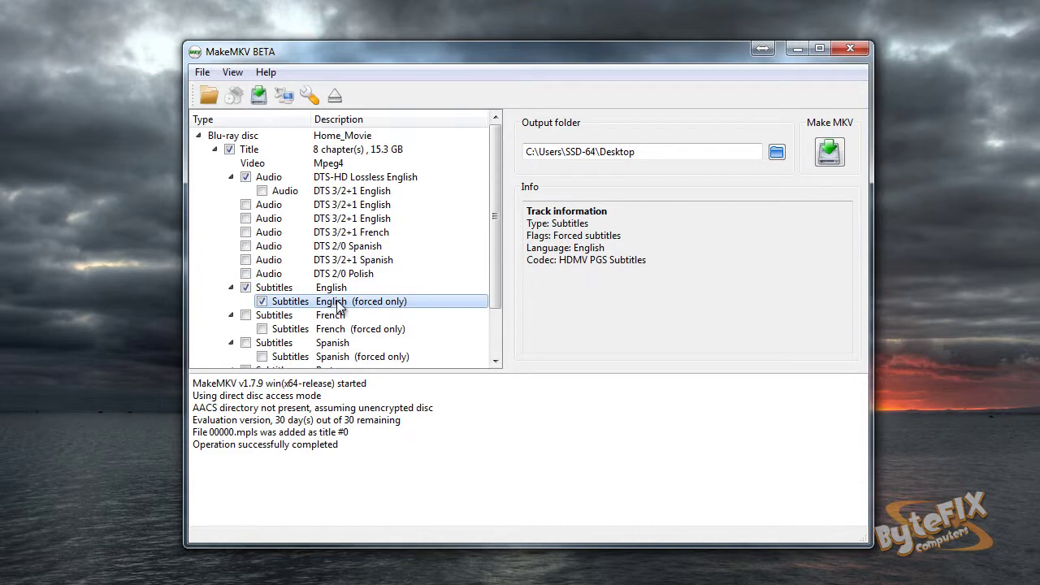
{"action": "scroll", "coordinate": [476, 297], "scroll_direction": "down", "scroll_amount": 2}
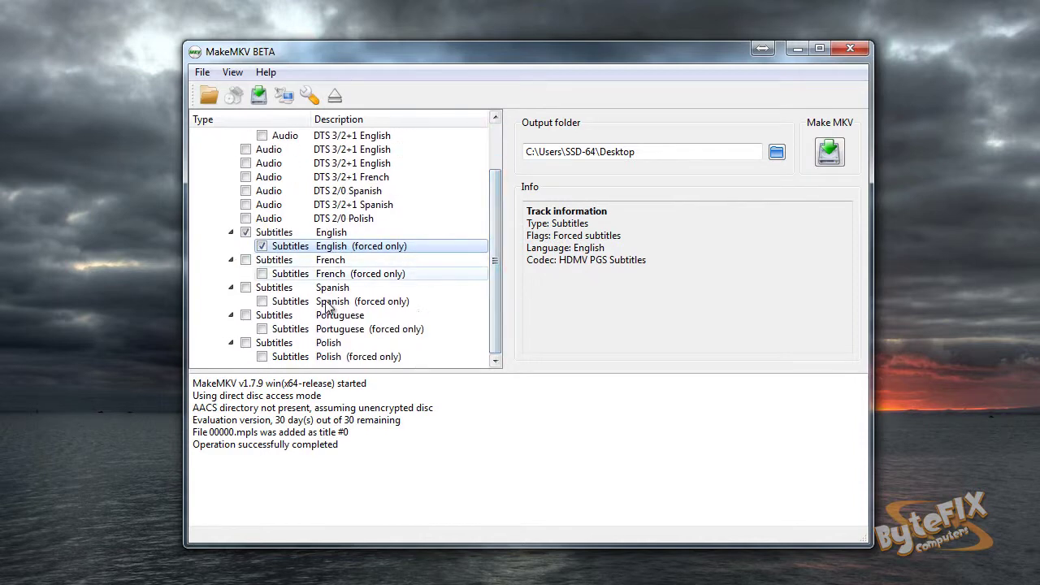
{"action": "left_click", "coordinate": [246, 288]}
{"action": "left_click", "coordinate": [261, 302]}
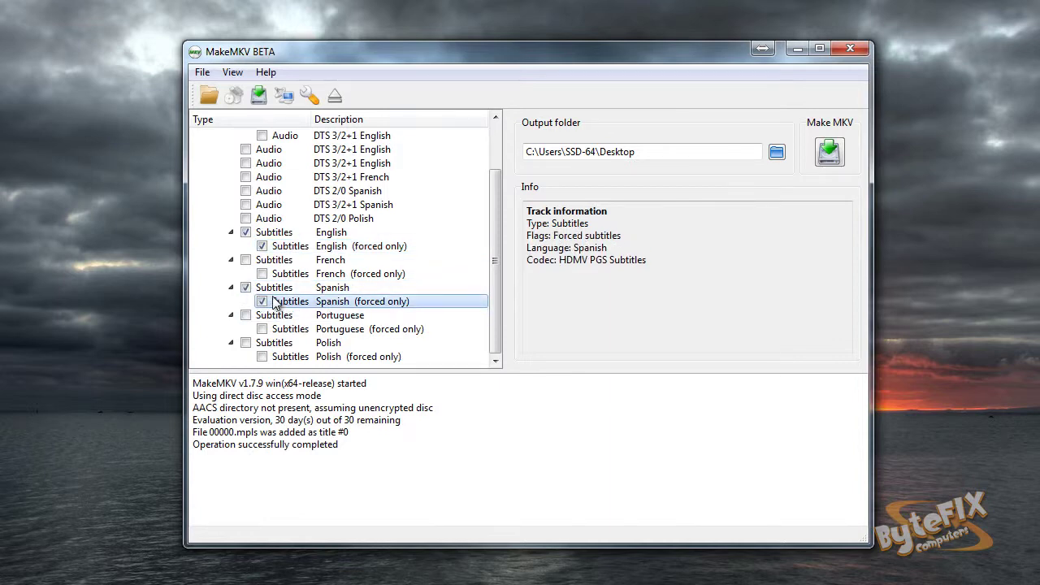
{"action": "left_click", "coordinate": [246, 288]}
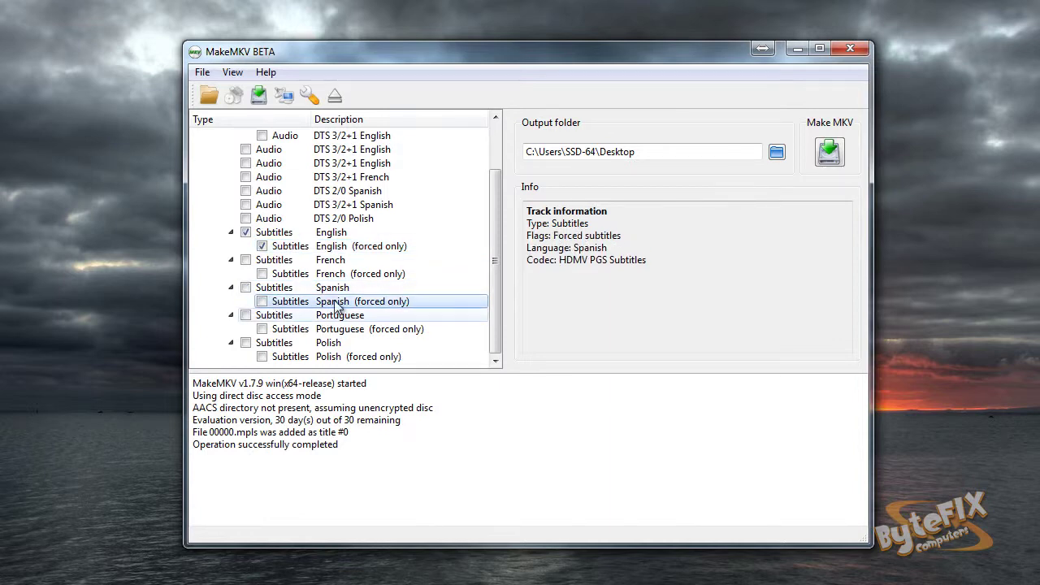
Step: Review the details of the title and of its selected English audio and subtitle tracks
{"action": "left_click_drag", "start_coordinate": [494, 240], "coordinate": [416, 181]}
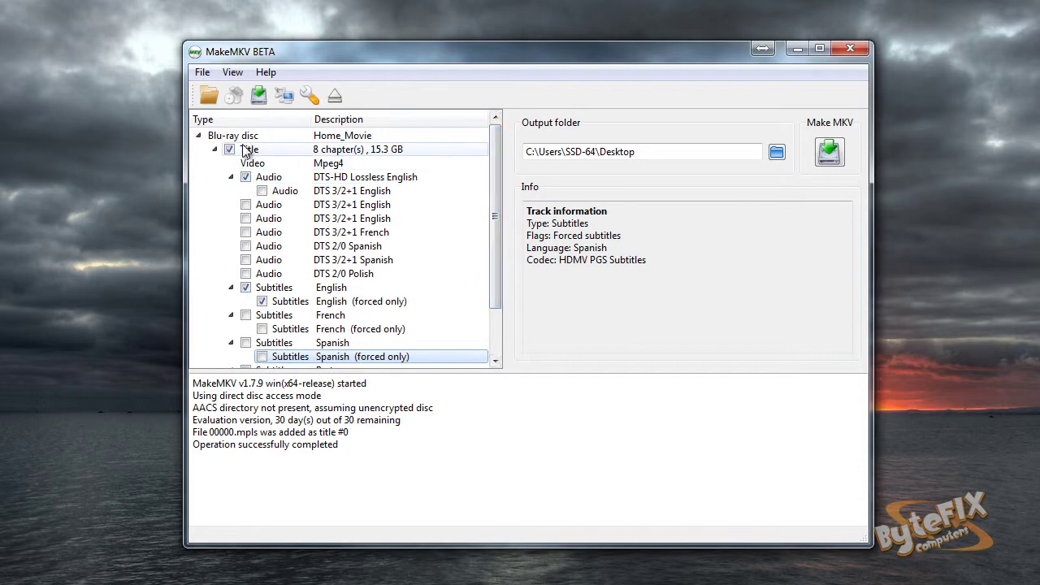
{"action": "left_click", "coordinate": [365, 151]}
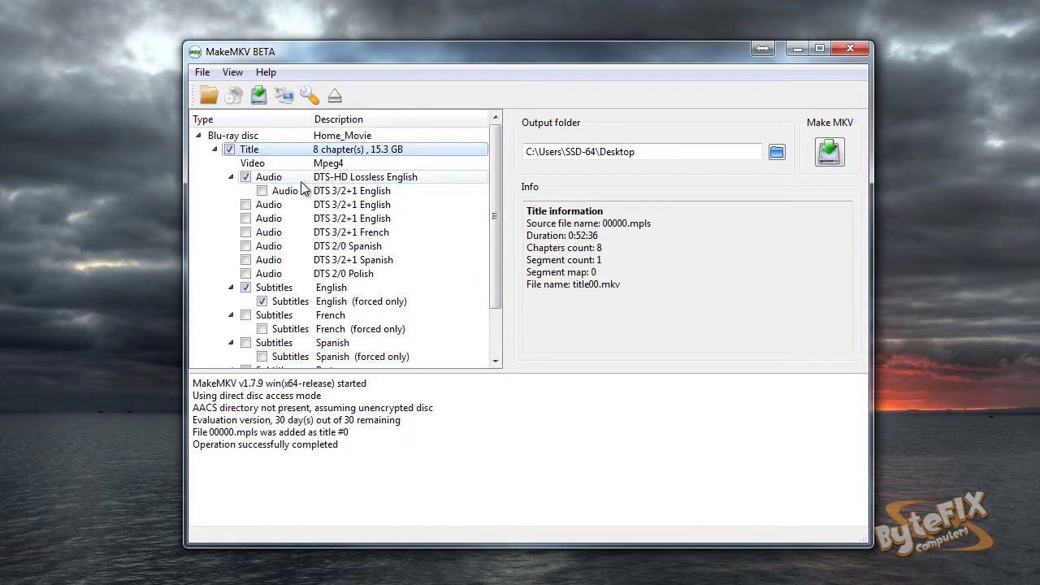
{"action": "left_click", "coordinate": [280, 177]}
{"action": "left_click_drag", "start_coordinate": [496, 224], "coordinate": [472, 271]}
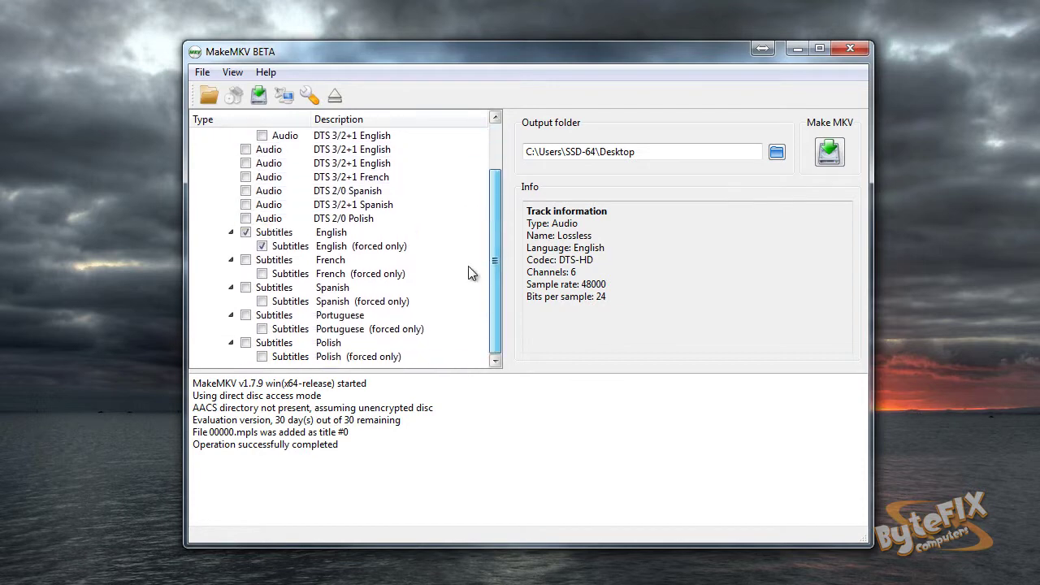
{"action": "left_click", "coordinate": [280, 234]}
{"action": "left_click", "coordinate": [289, 247]}
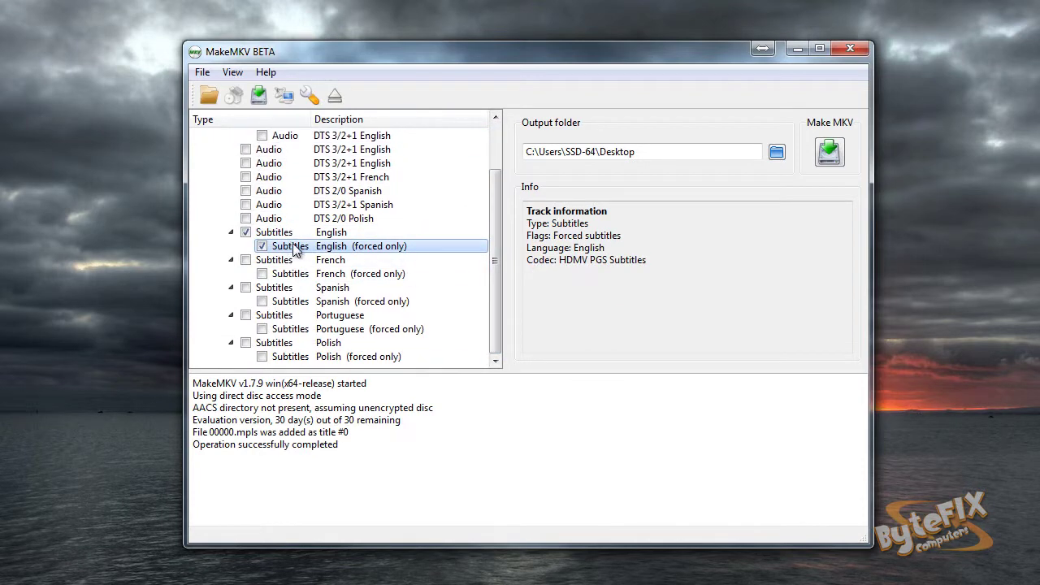
{"action": "left_click_drag", "start_coordinate": [493, 251], "coordinate": [520, 162]}
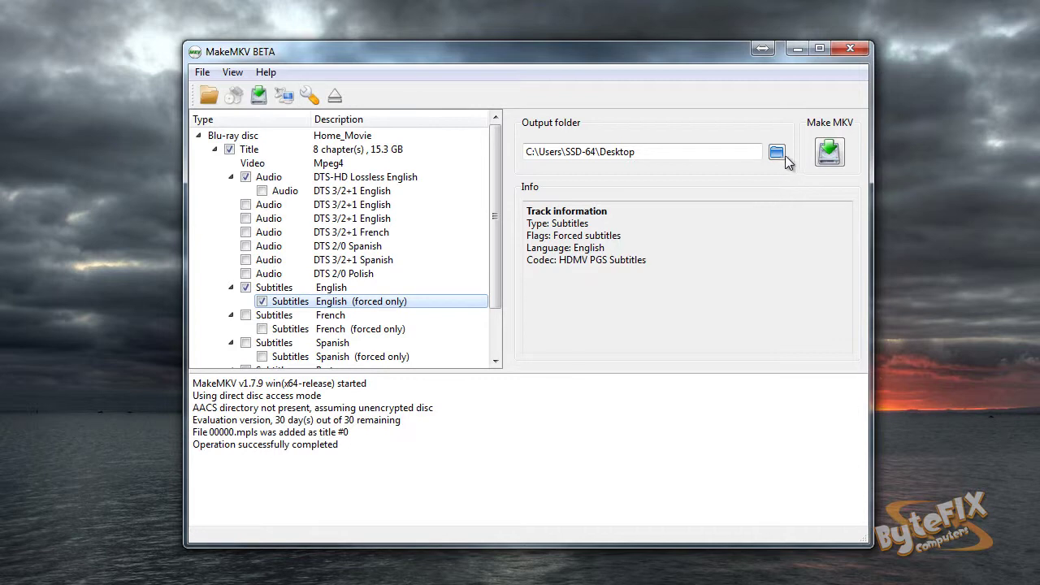
Step: Save the selected title as an MKV file in the Desktop output folder and close MakeMKV
{"action": "left_click", "coordinate": [829, 154]}
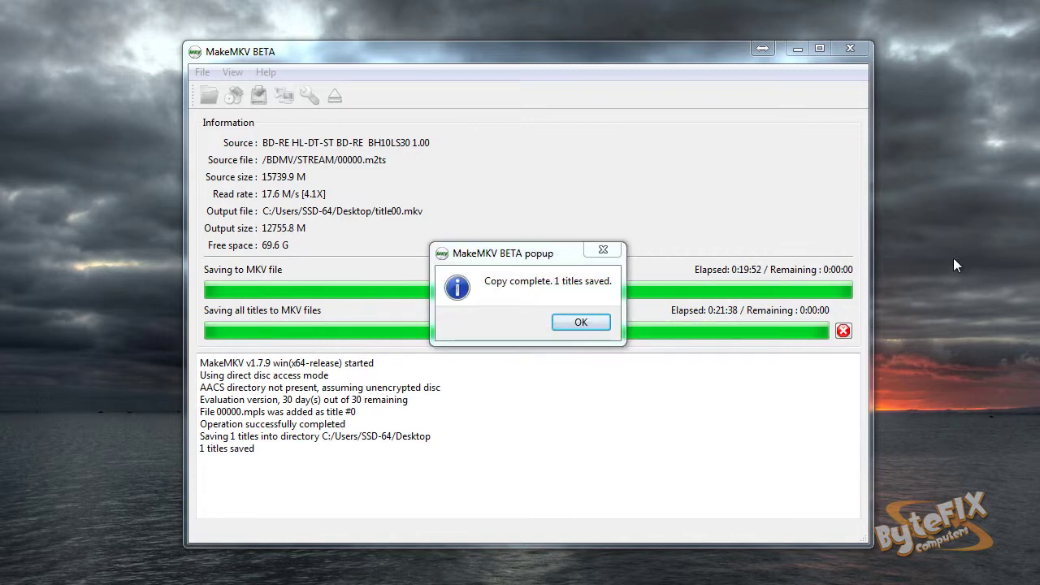
{"action": "left_click", "coordinate": [587, 323]}
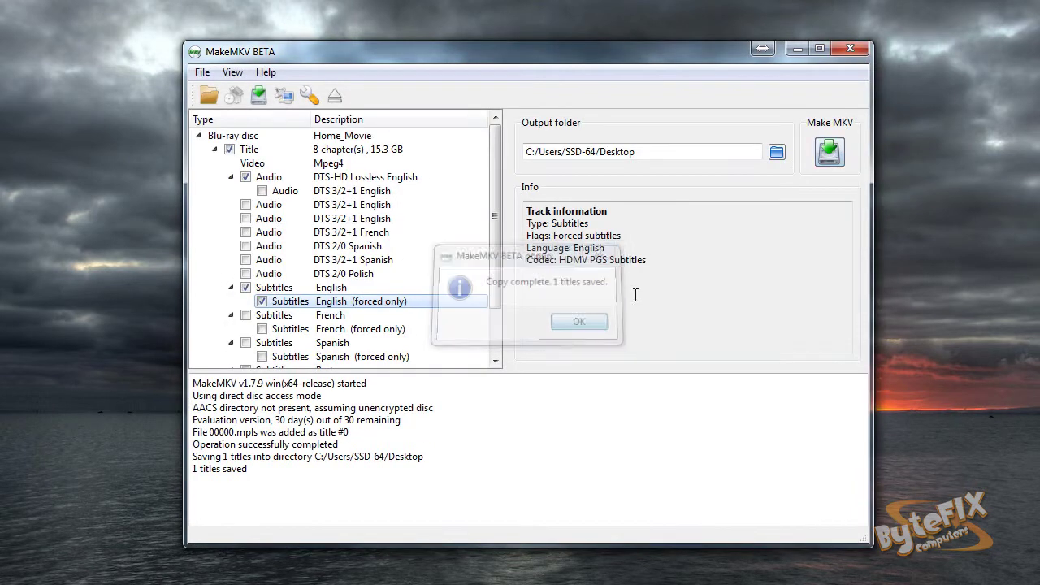
{"action": "left_click", "coordinate": [848, 52]}
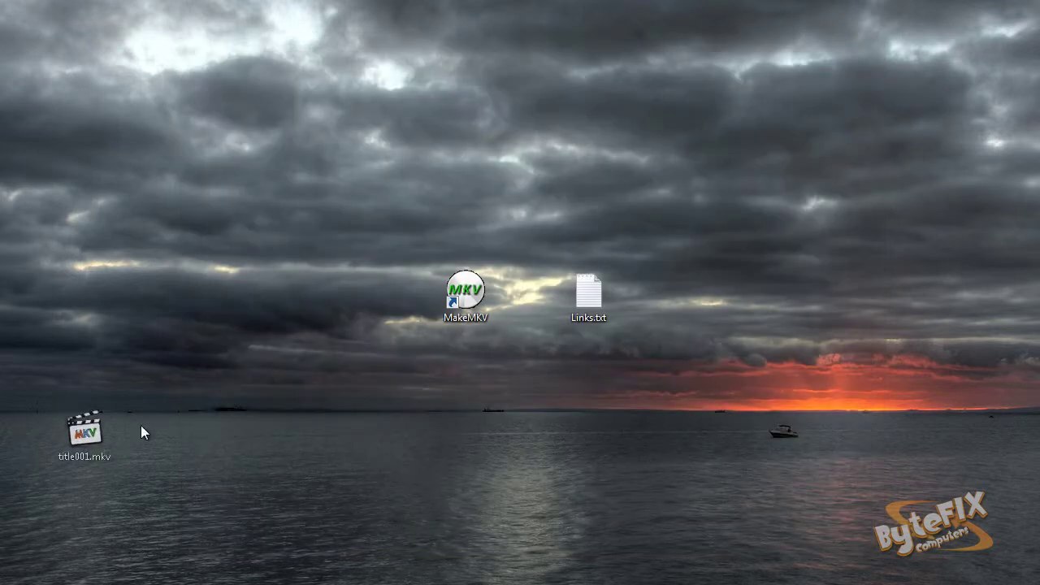
Step: Move title001.mkv beside the MakeMKV shortcut on the desktop and check its file details
{"action": "left_click_drag", "start_coordinate": [93, 429], "coordinate": [412, 301]}
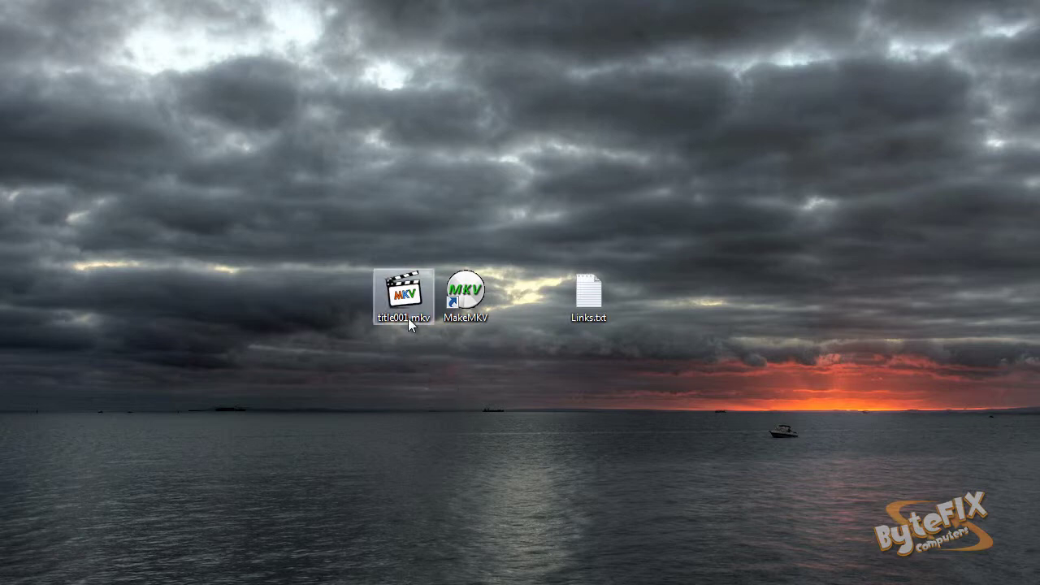
{"action": "mouse_move", "coordinate": [407, 315]}
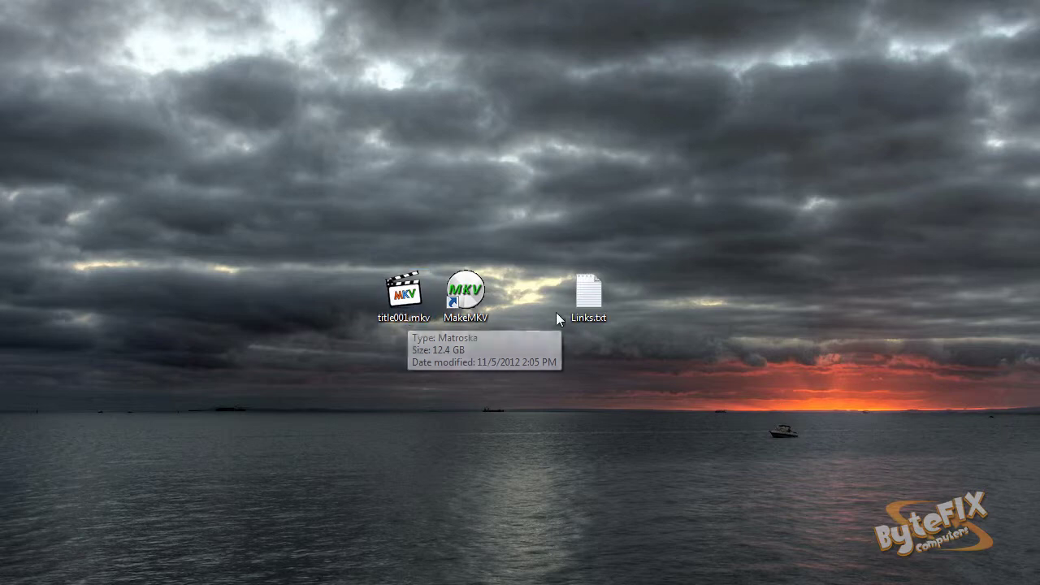
Step: Open Links.txt to read the download link it contains, and close the file
{"action": "double_click", "coordinate": [586, 299]}
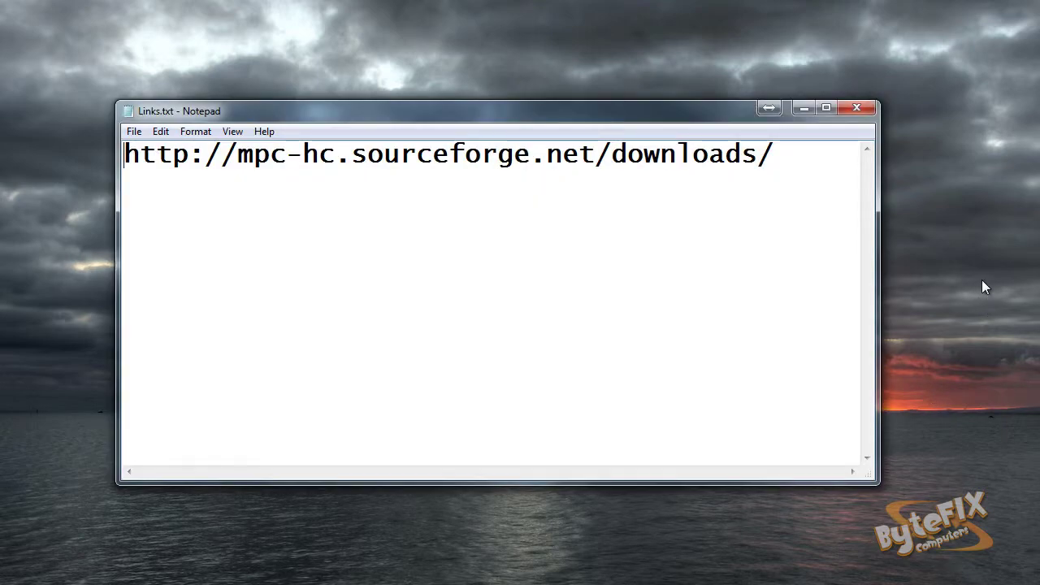
{"action": "left_click", "coordinate": [870, 111]}
Step: Rename title001.mkv on the desktop as Home Movie.mkv
{"action": "left_click", "coordinate": [404, 294]}
{"action": "right_click", "coordinate": [411, 296]}
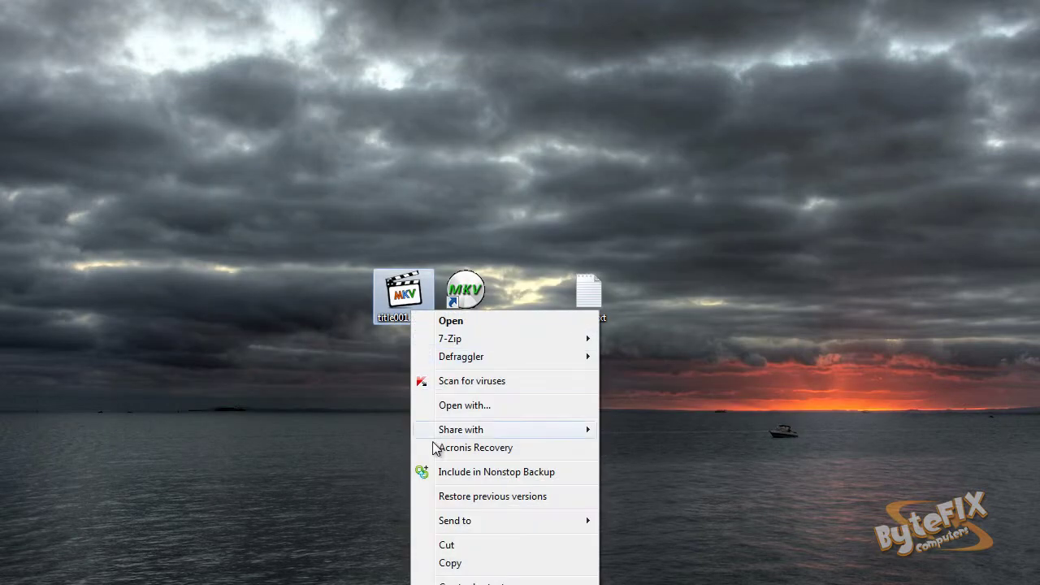
{"action": "type", "text": "m"}
{"action": "type", "text": "Home Mov"}
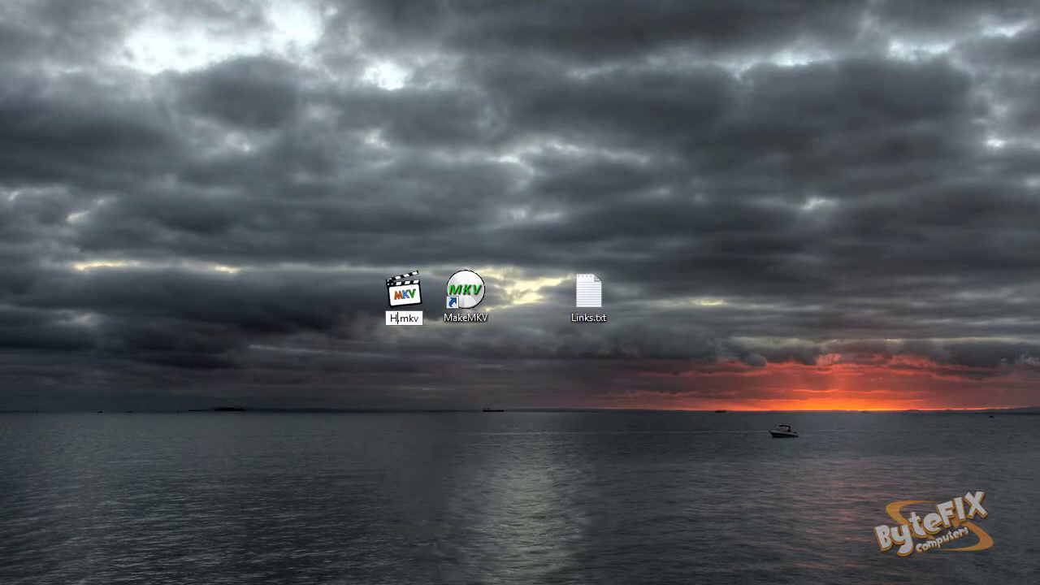
{"action": "type", "text": "ie"}
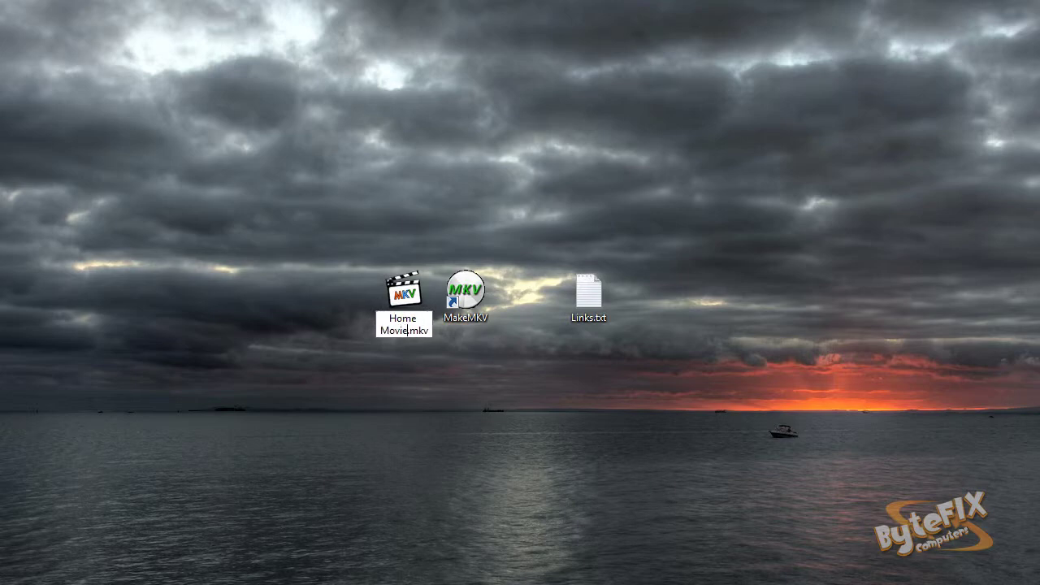
{"action": "key", "text": "Return"}
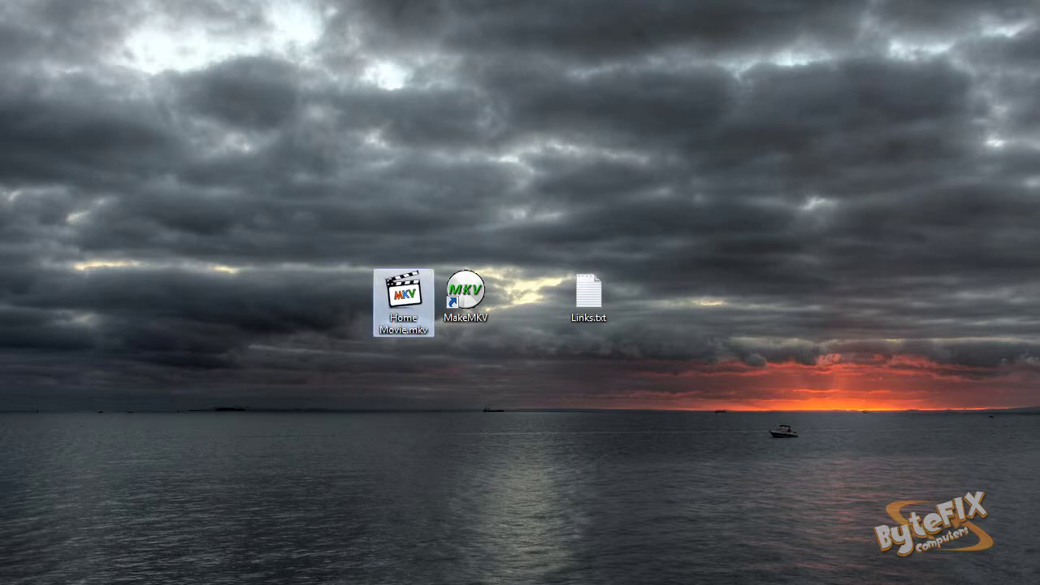